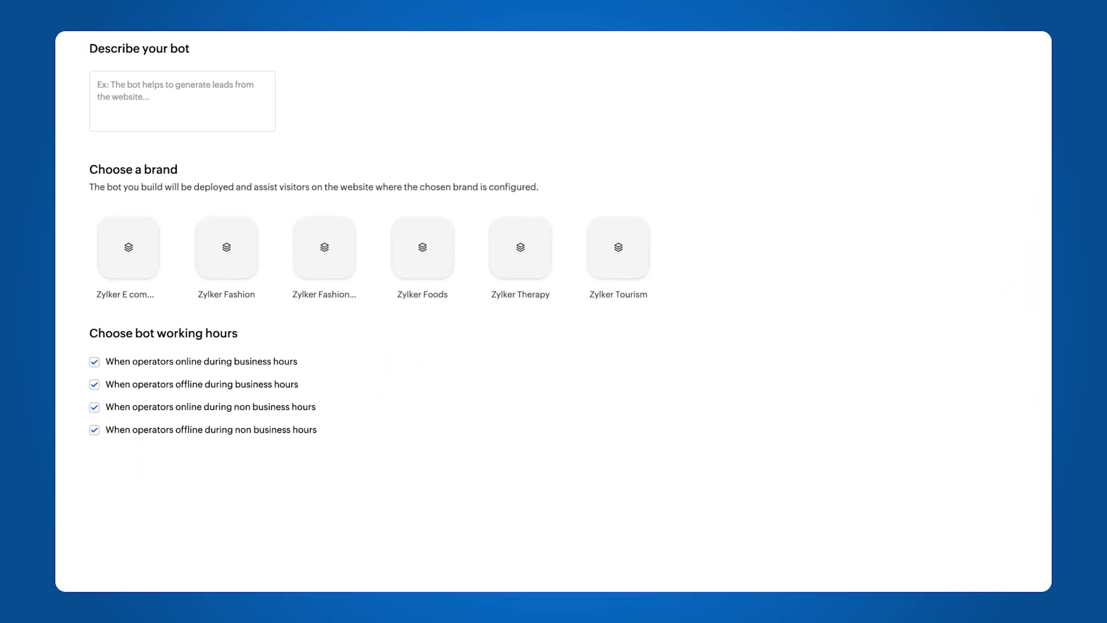
type("Your vi")
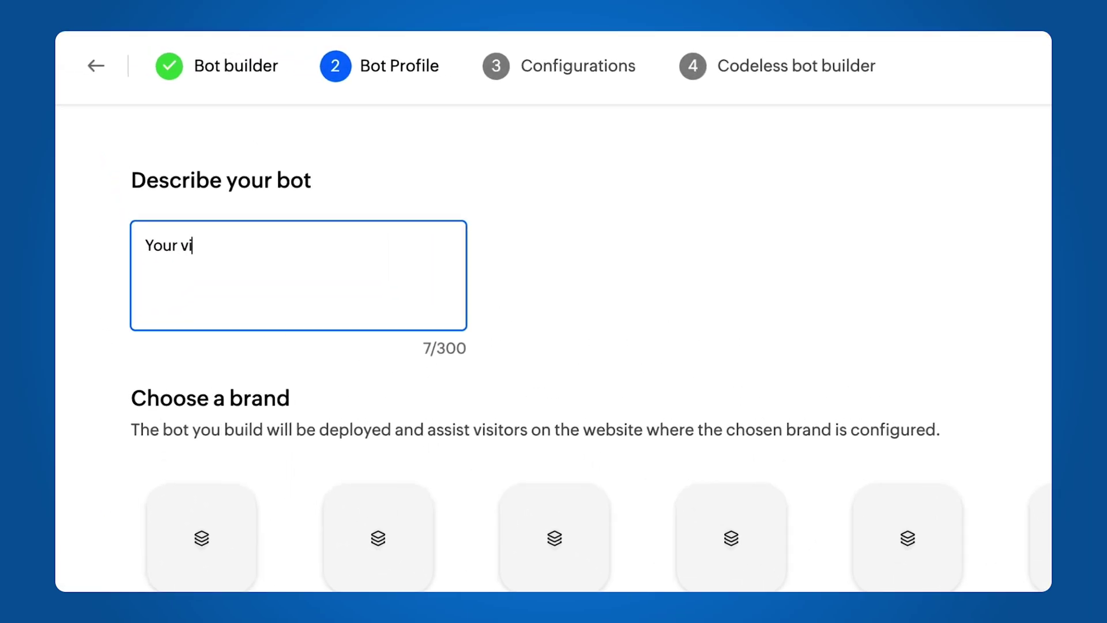
type("rtual")
type(" as")
type("sist")
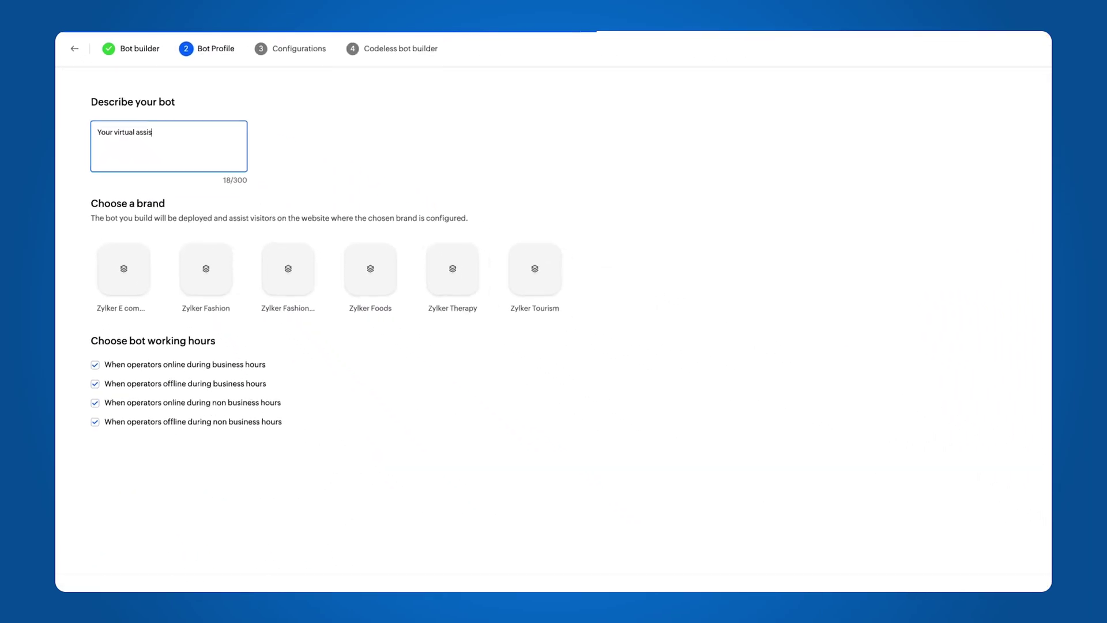
type("an")
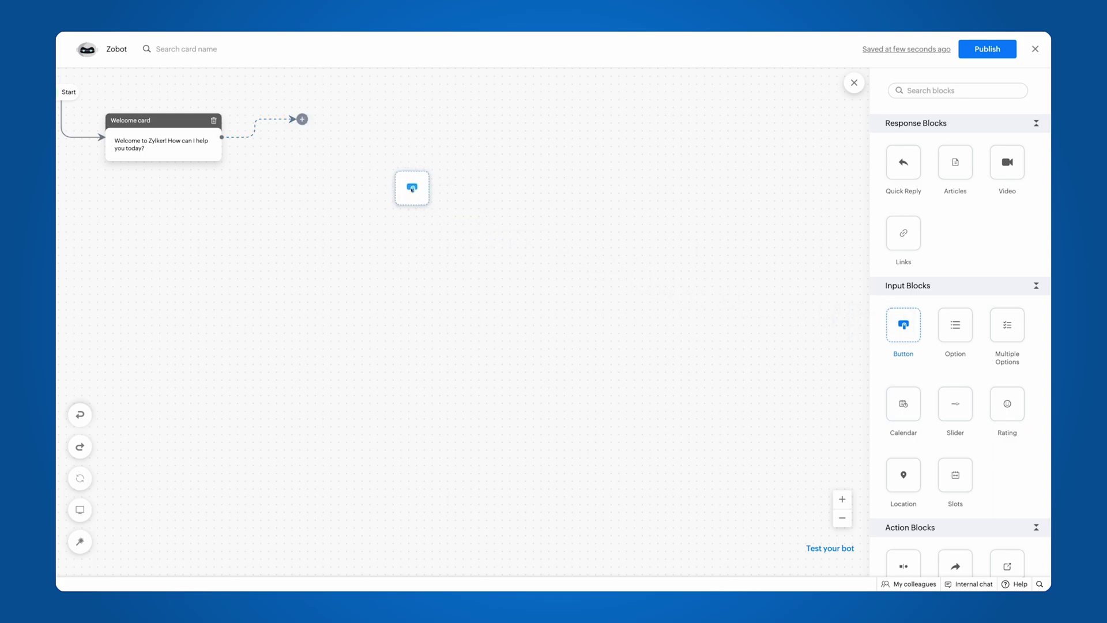
- Attach a Button card with three options after the Welcome card and save it
mouse_move(412, 188)
left_mouse_down()
mouse_move(328, 138)
mouse_move(338, 123)
left_mouse_up()
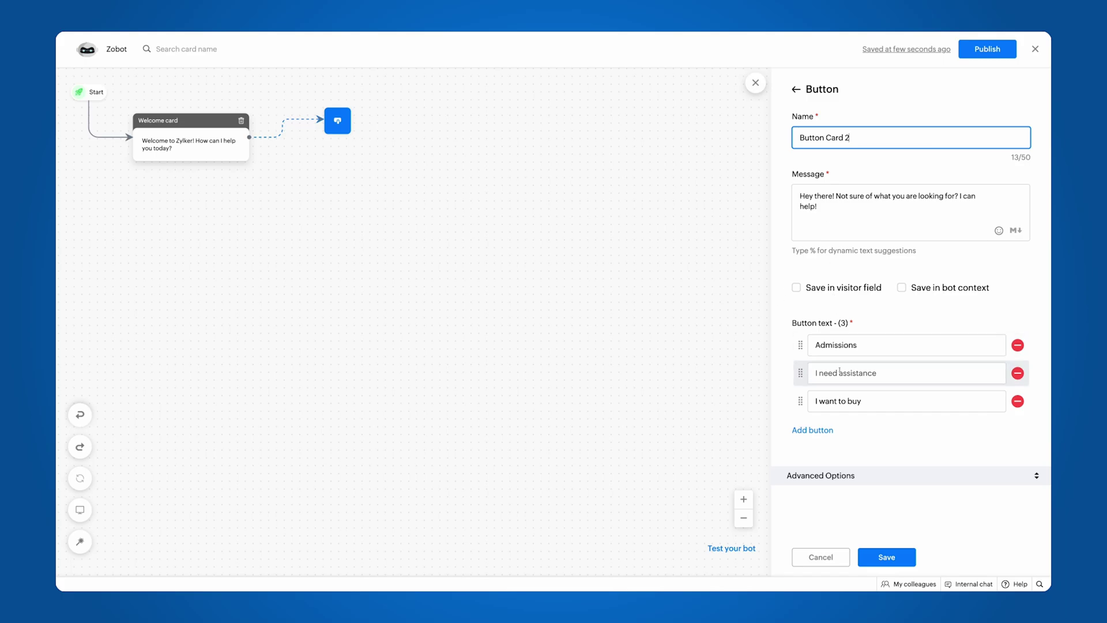
left_click(886, 555)
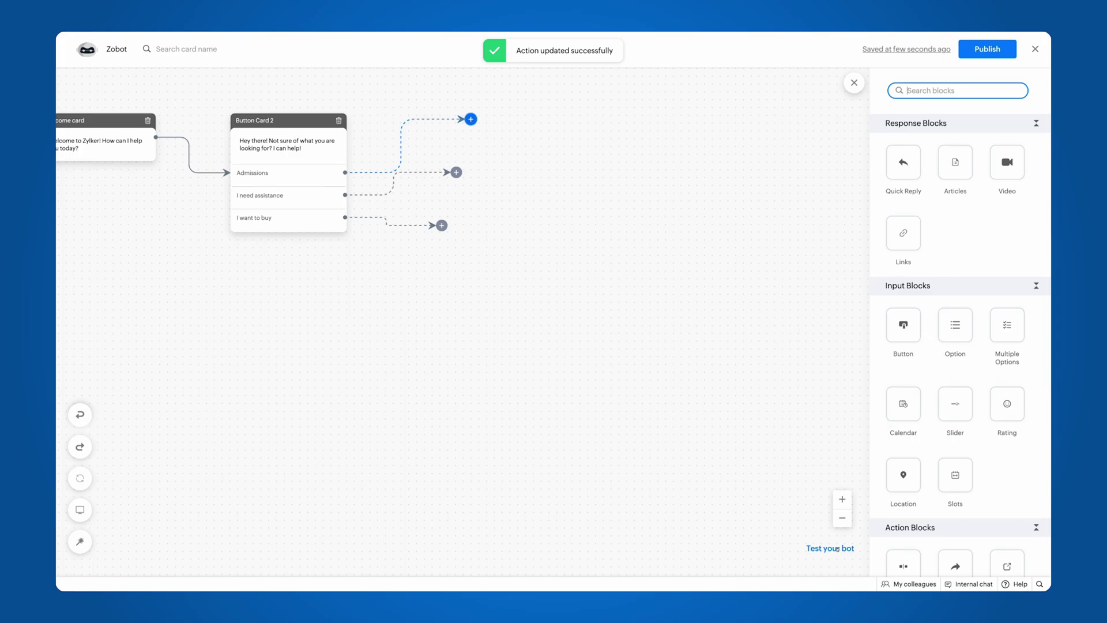
left_click(830, 548)
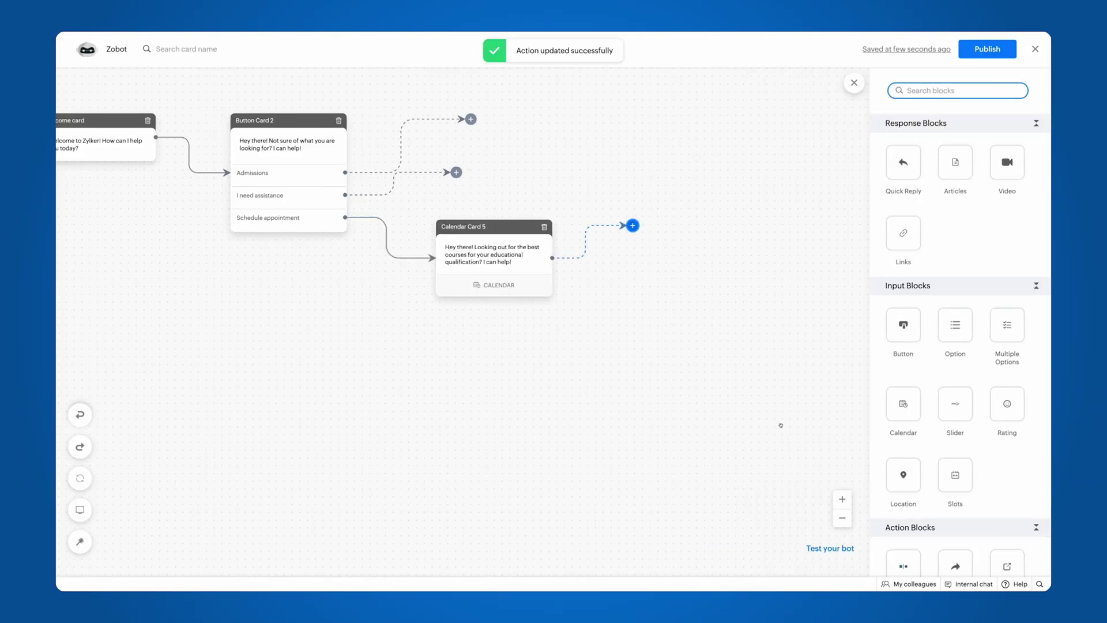
scroll(902, 365, "down", 3)
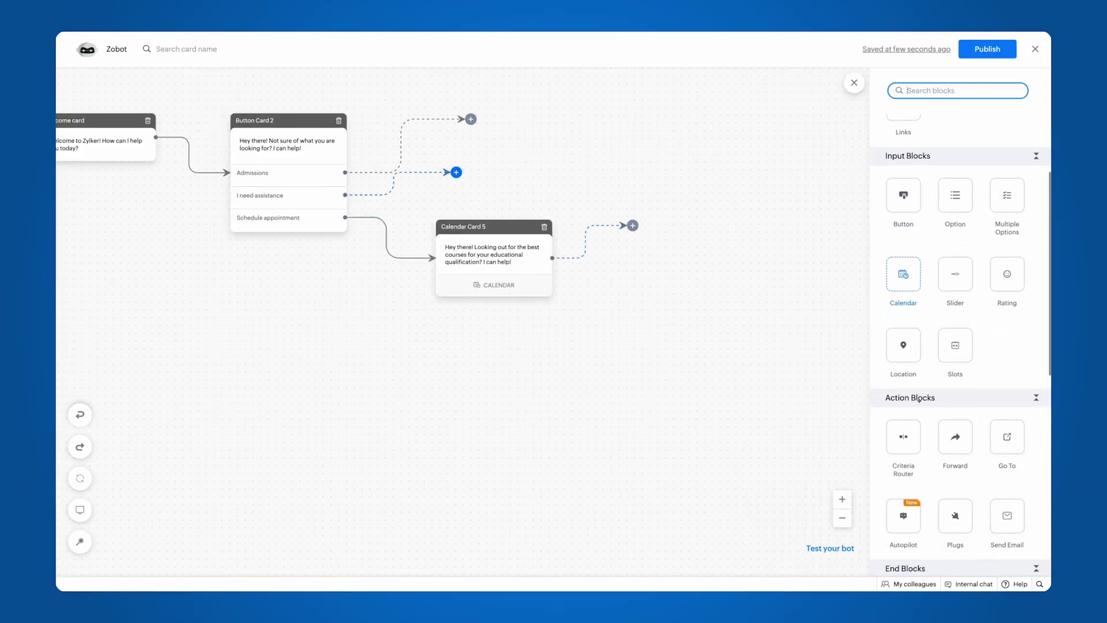
scroll(930, 404, "down", 3)
- Save a Forward card after 'I need assistance' and a Name card after Admissions, then attach an Email card
left_click_drag(955, 352, 455, 173)
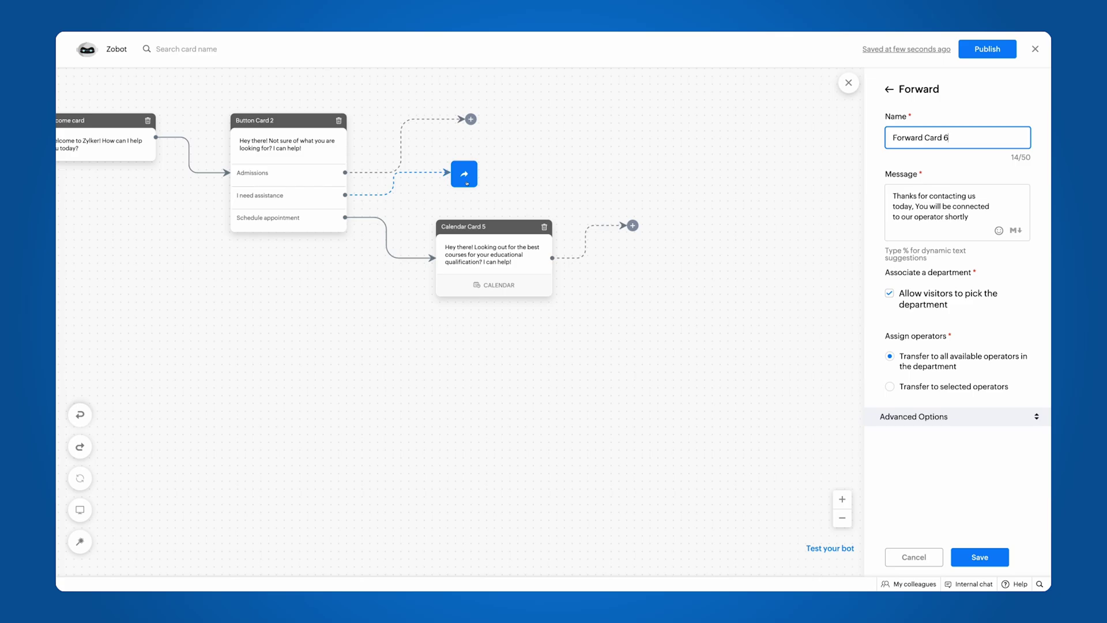
left_click(885, 556)
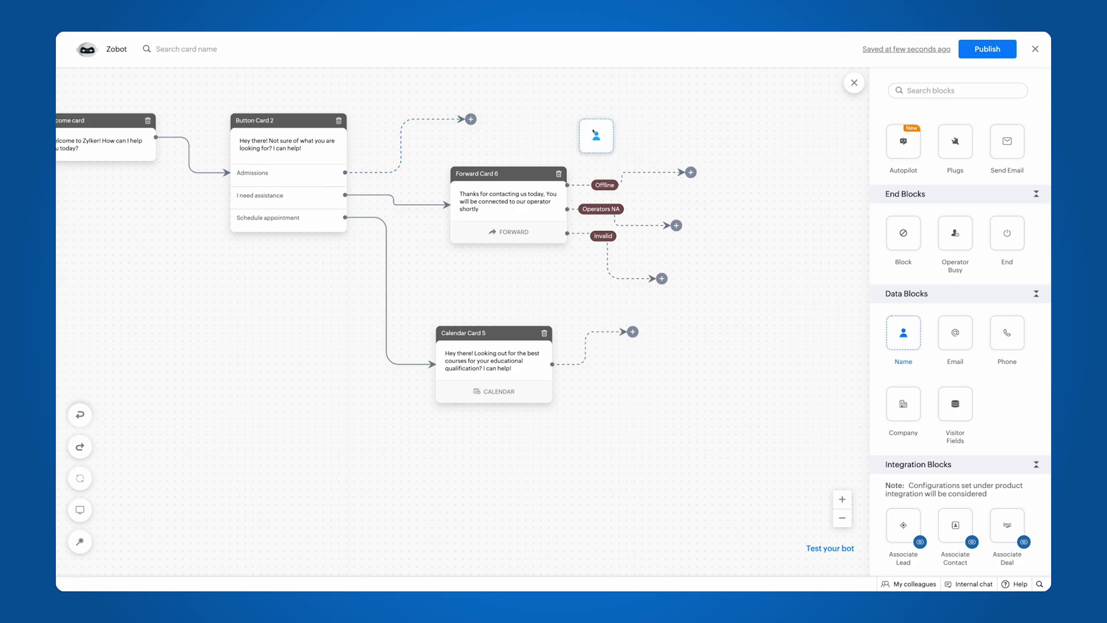
left_click_drag(595, 135, 469, 118)
left_click(840, 559)
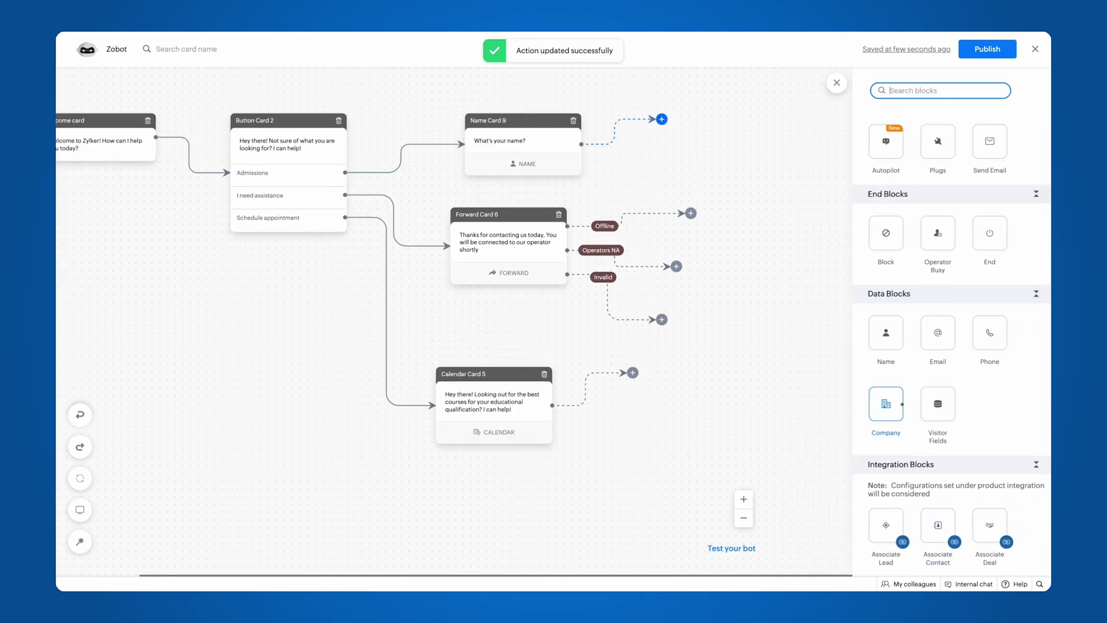
left_click_drag(793, 237, 662, 119)
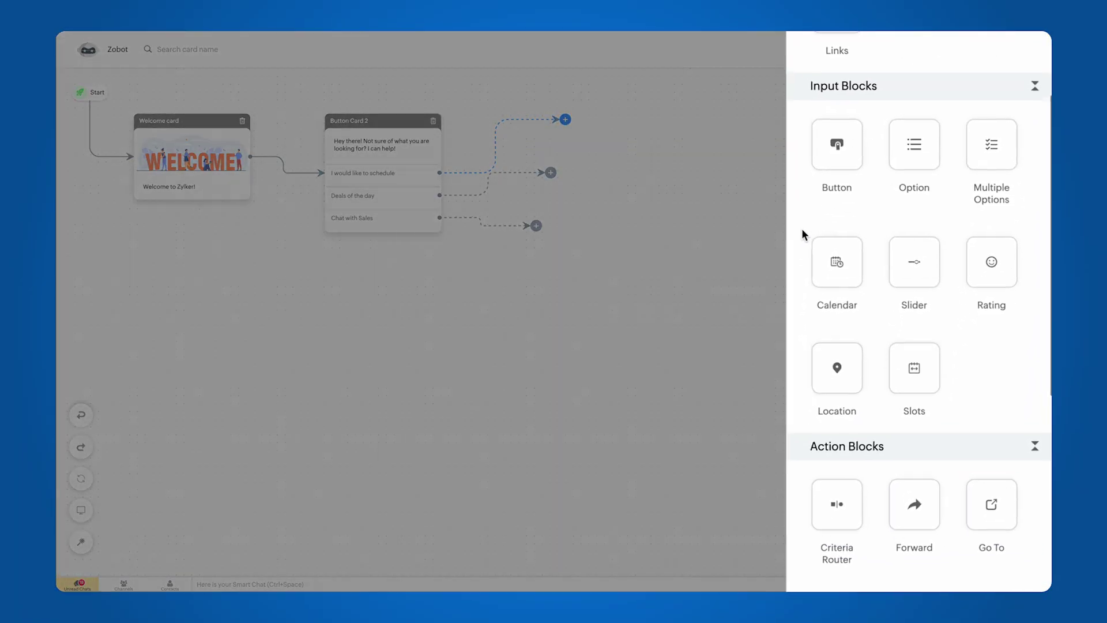
scroll(795, 225, "down", 2)
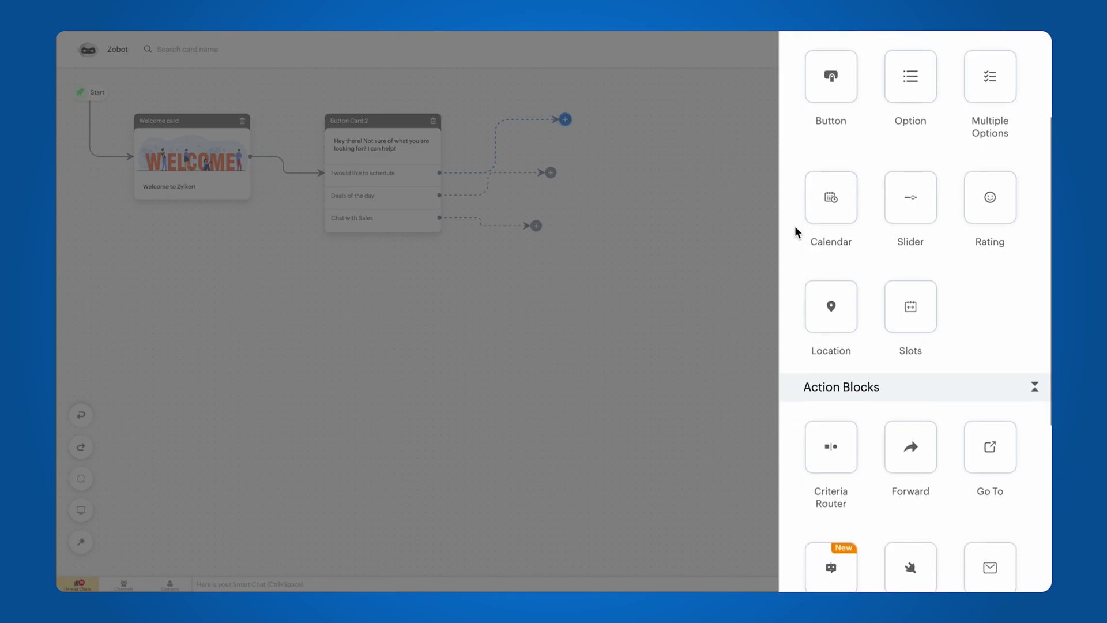
scroll(795, 226, "down", 2)
scroll(795, 230, "down", 2)
scroll(795, 230, "down", 2)
scroll(795, 231, "down", 1)
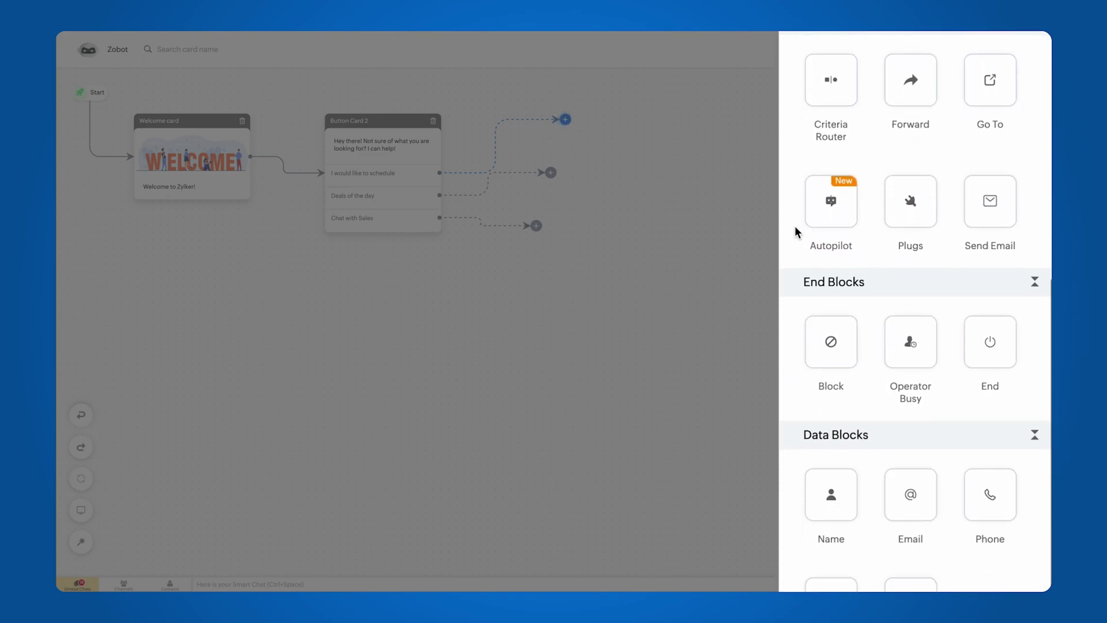
scroll(795, 226, "down", 2)
scroll(795, 226, "down", 3)
scroll(795, 225, "down", 1)
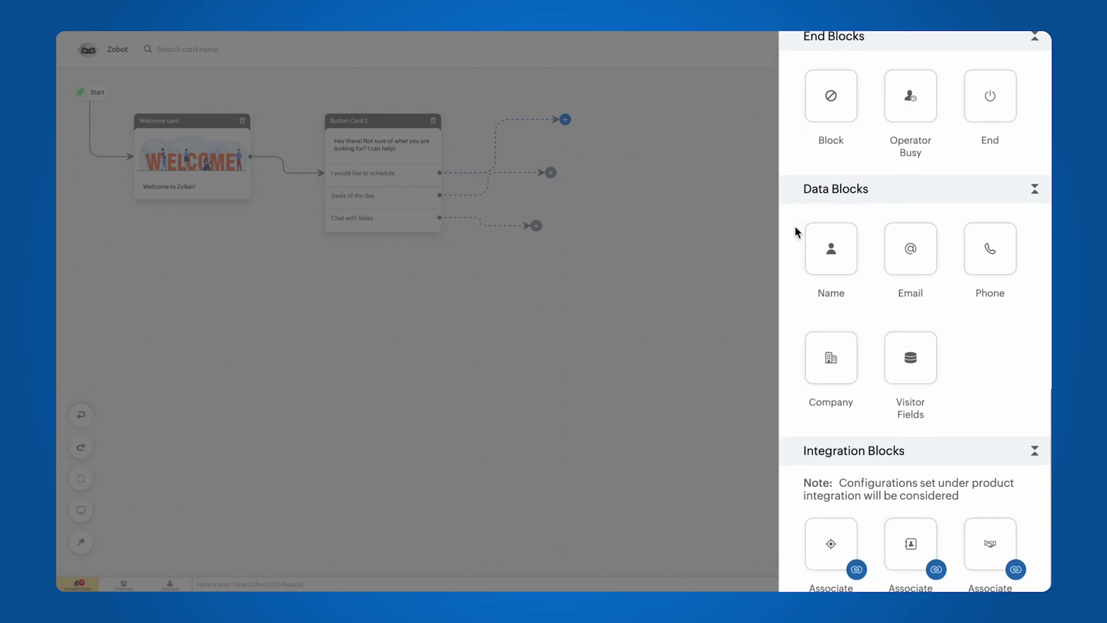
scroll(795, 226, "down", 1)
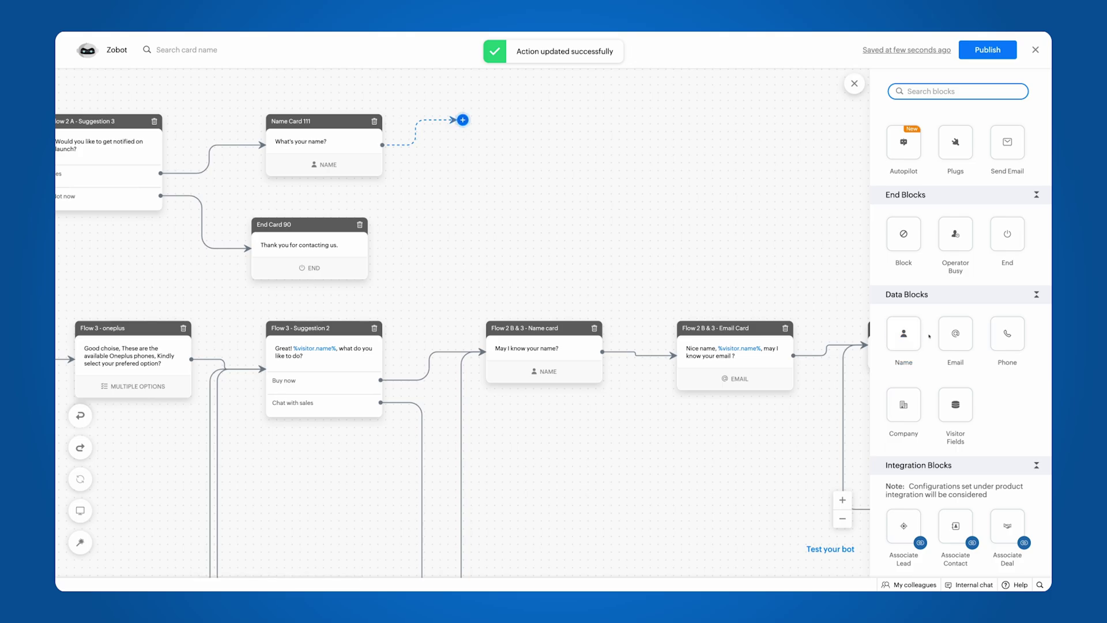
- Thank the visitor with %visitor.name% in the Email card and test it with a name
left_click(955, 335)
type("Thanks %visitor.name%")
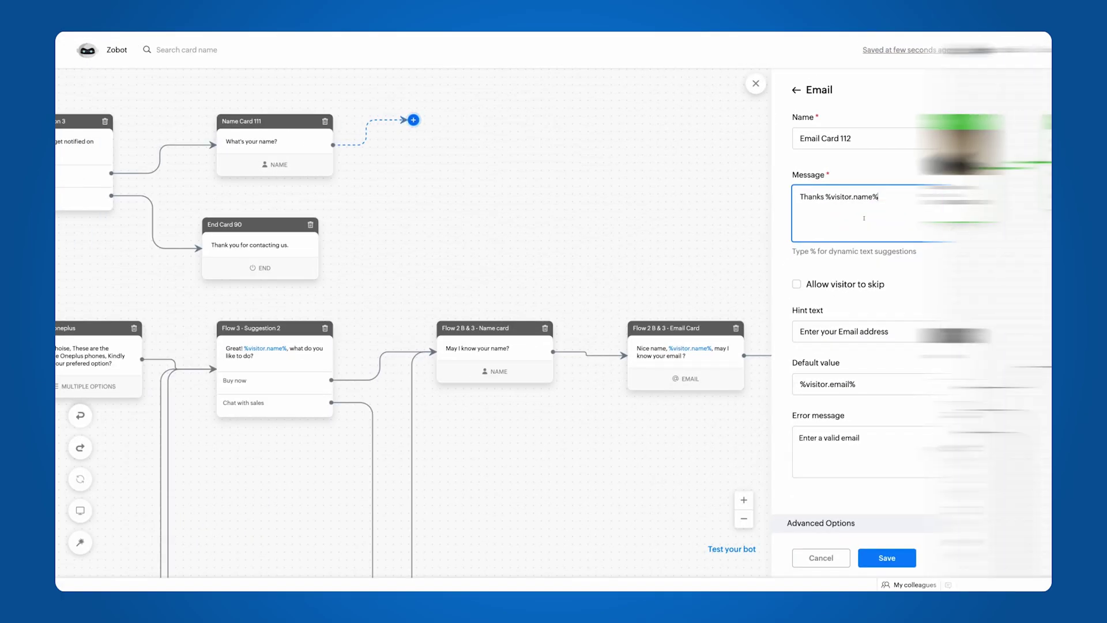
type("mes")
key("Return")
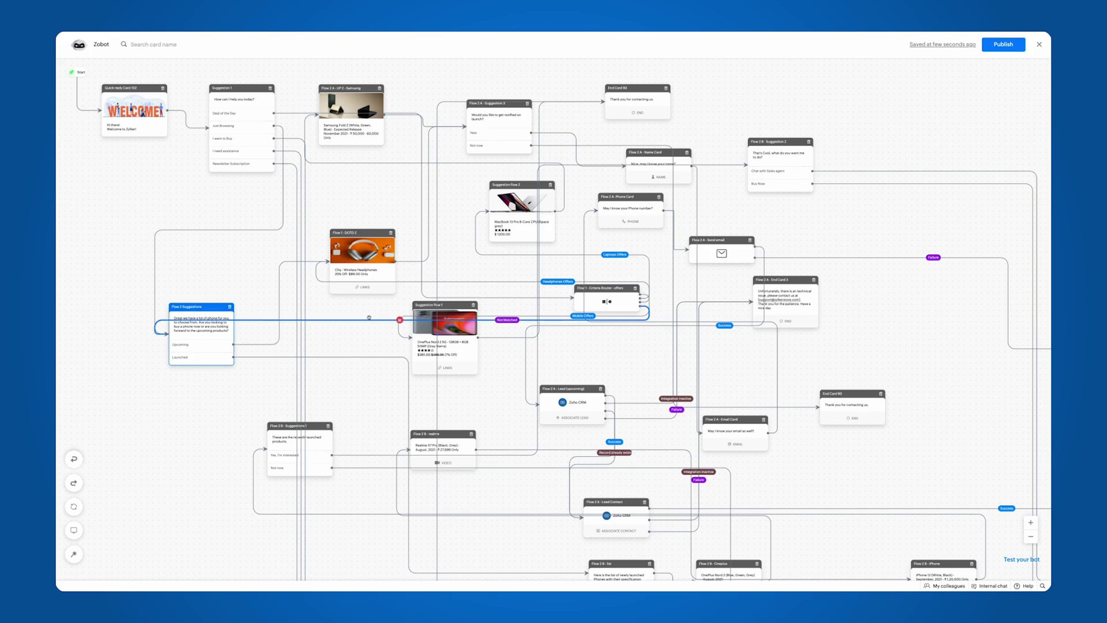
- Move the lower suggestions card, auto-arrange all cards and fit the whole flow on screen
left_click(146, 434)
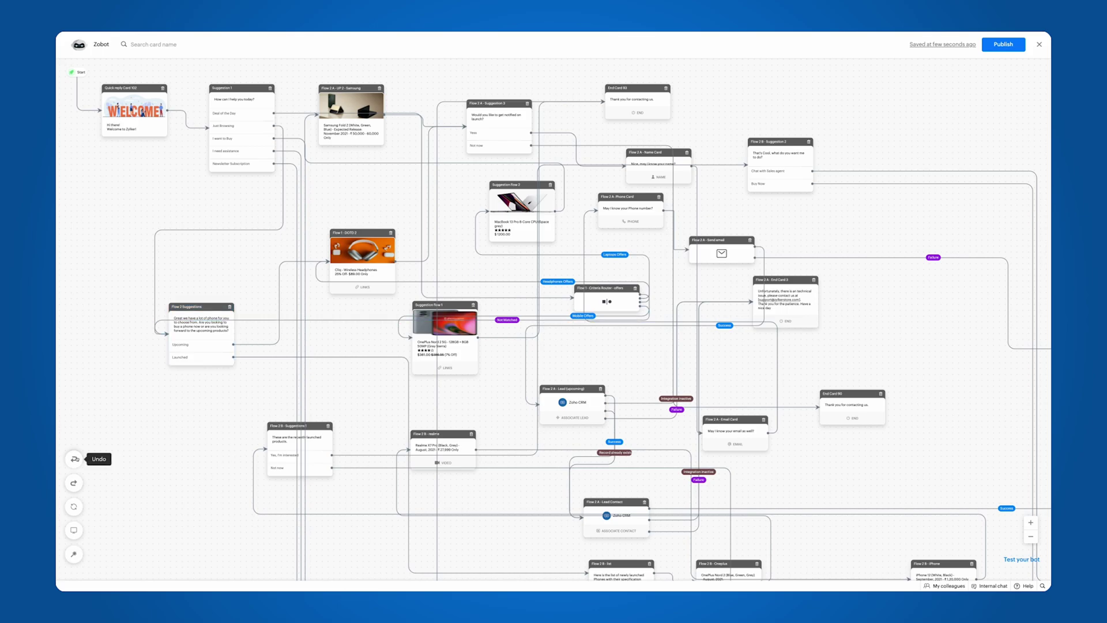
left_click_drag(294, 426, 332, 388)
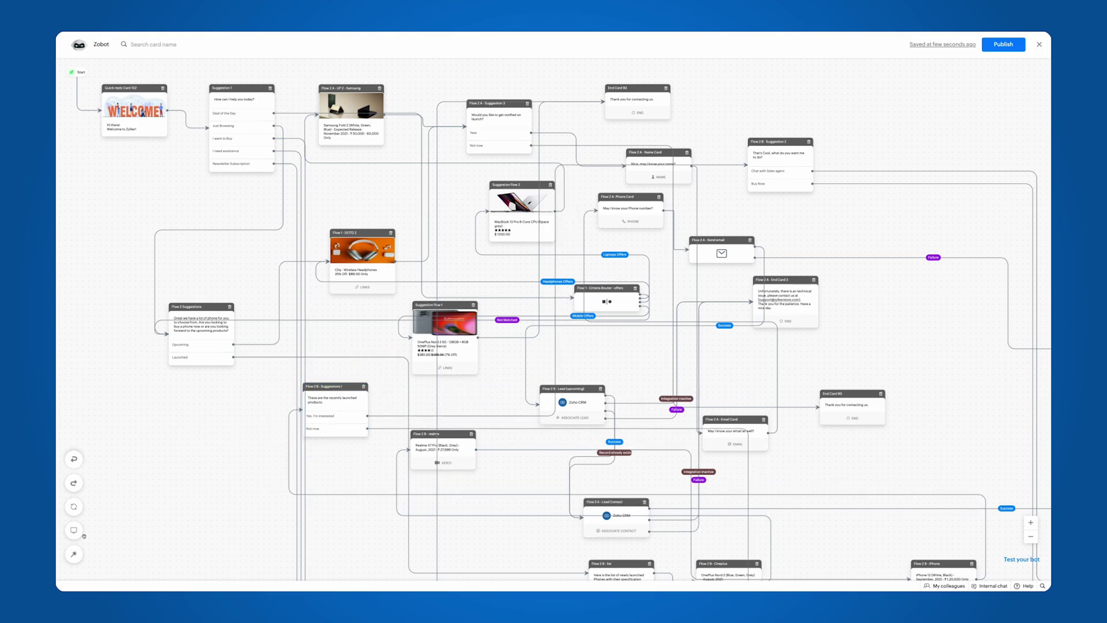
left_click(72, 553)
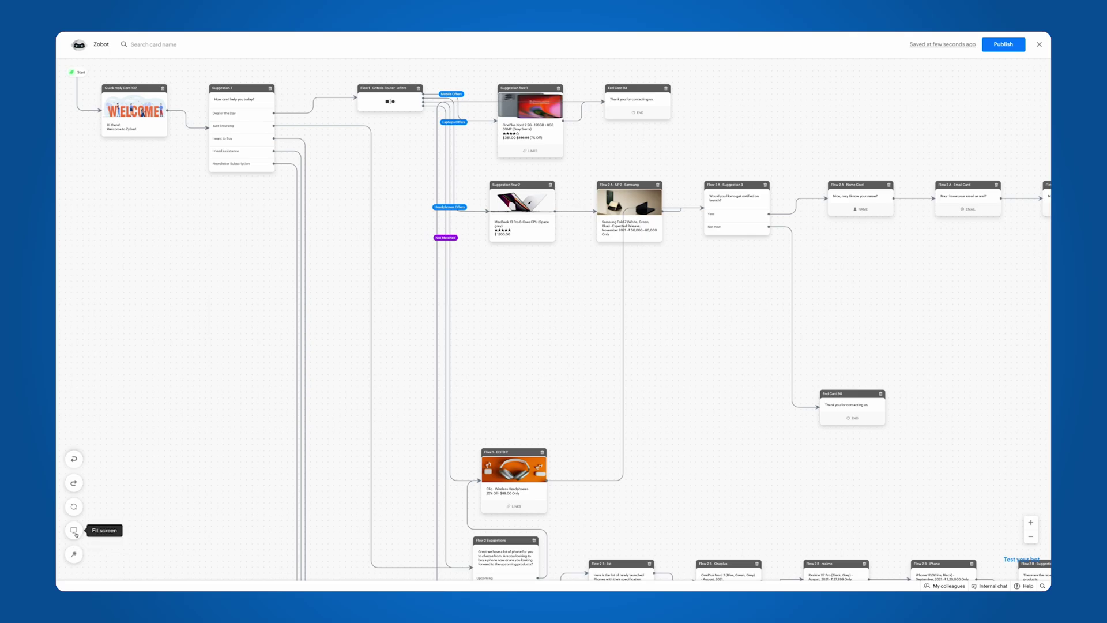
left_click(73, 531)
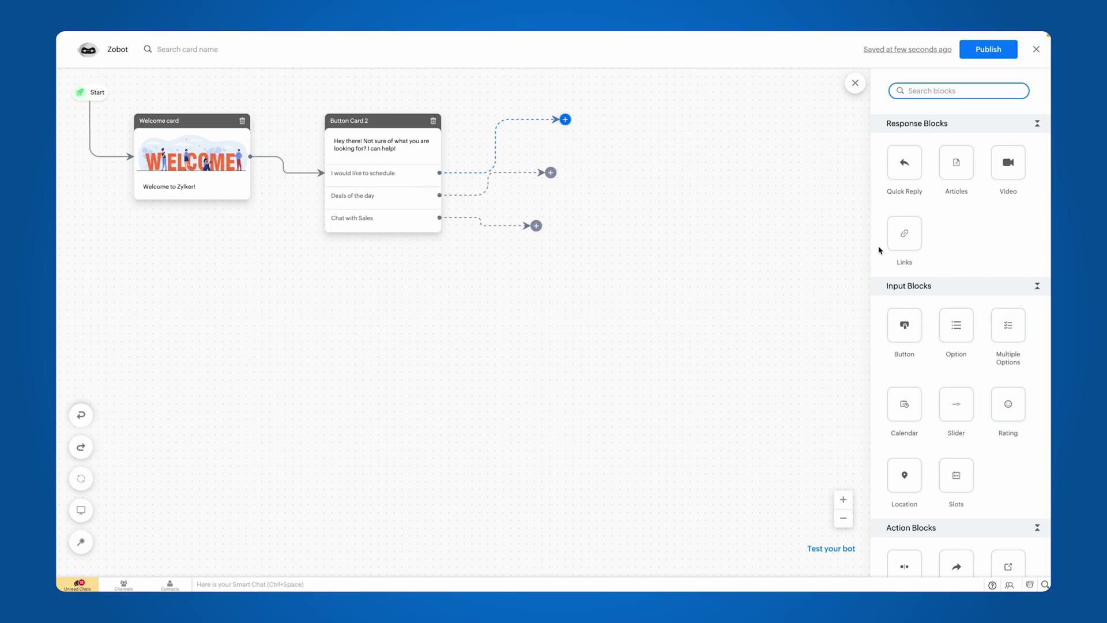
scroll(882, 263, "down", 2)
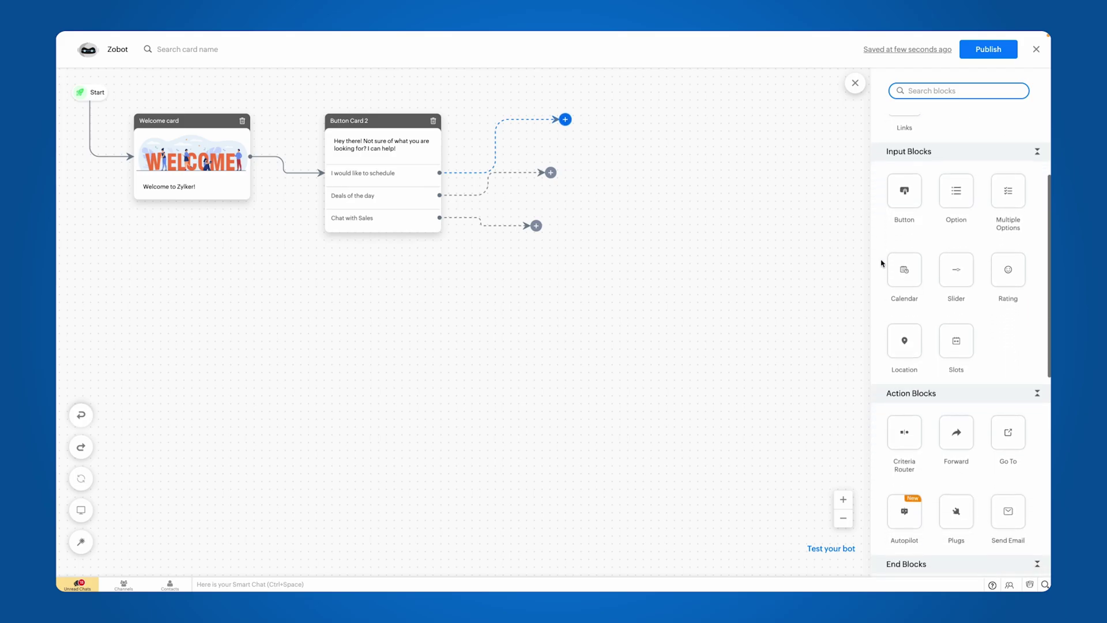
scroll(882, 262, "down", 2)
scroll(882, 263, "down", 1)
scroll(882, 263, "down", 3)
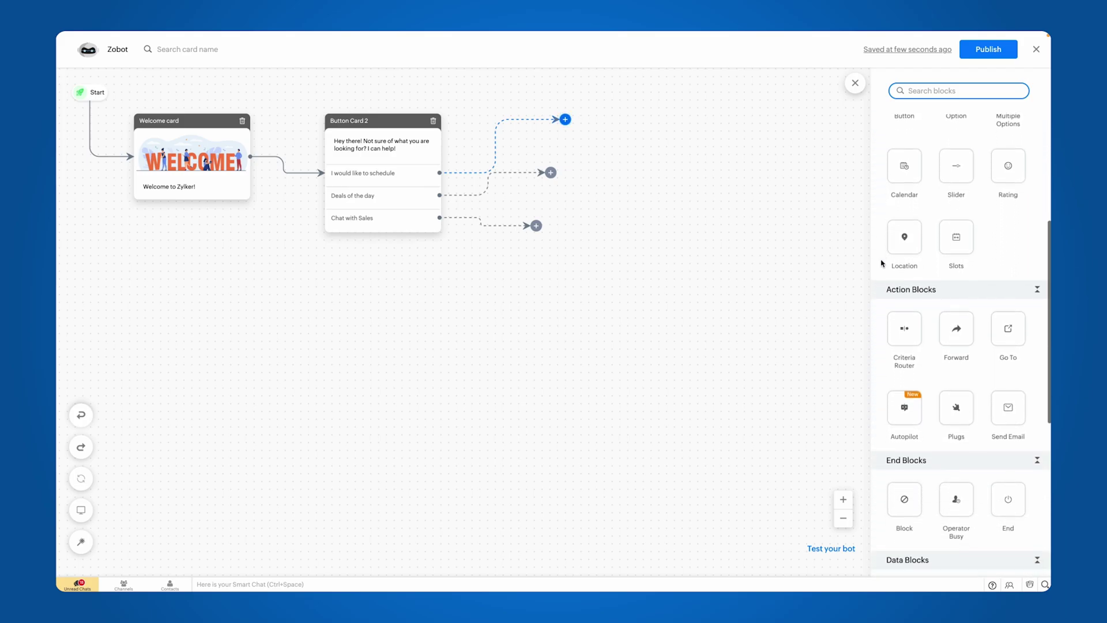
scroll(882, 262, "down", 2)
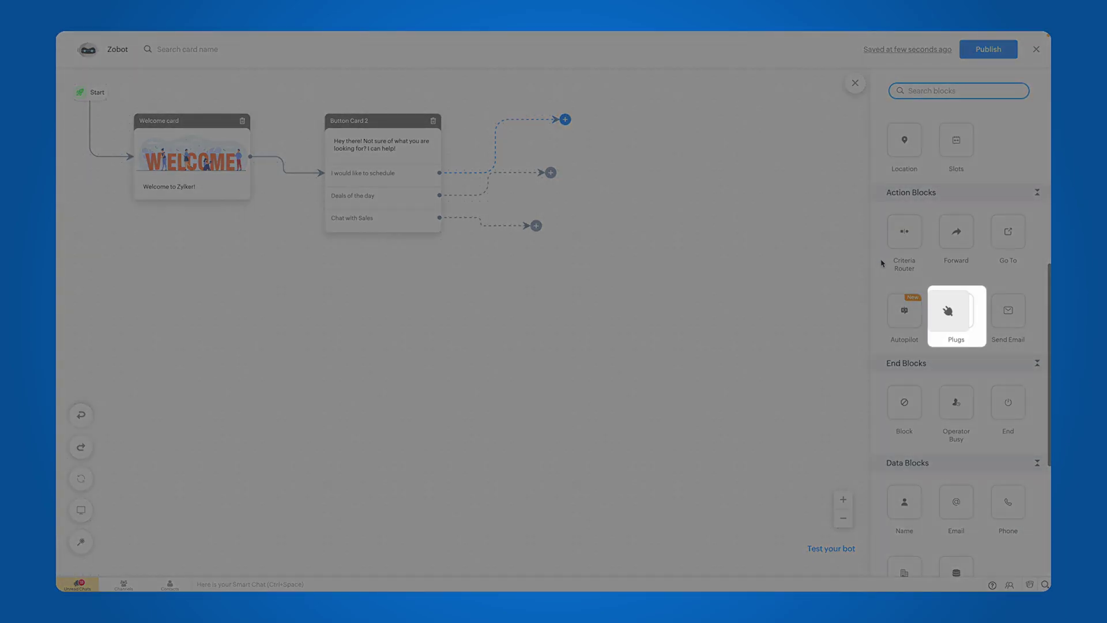